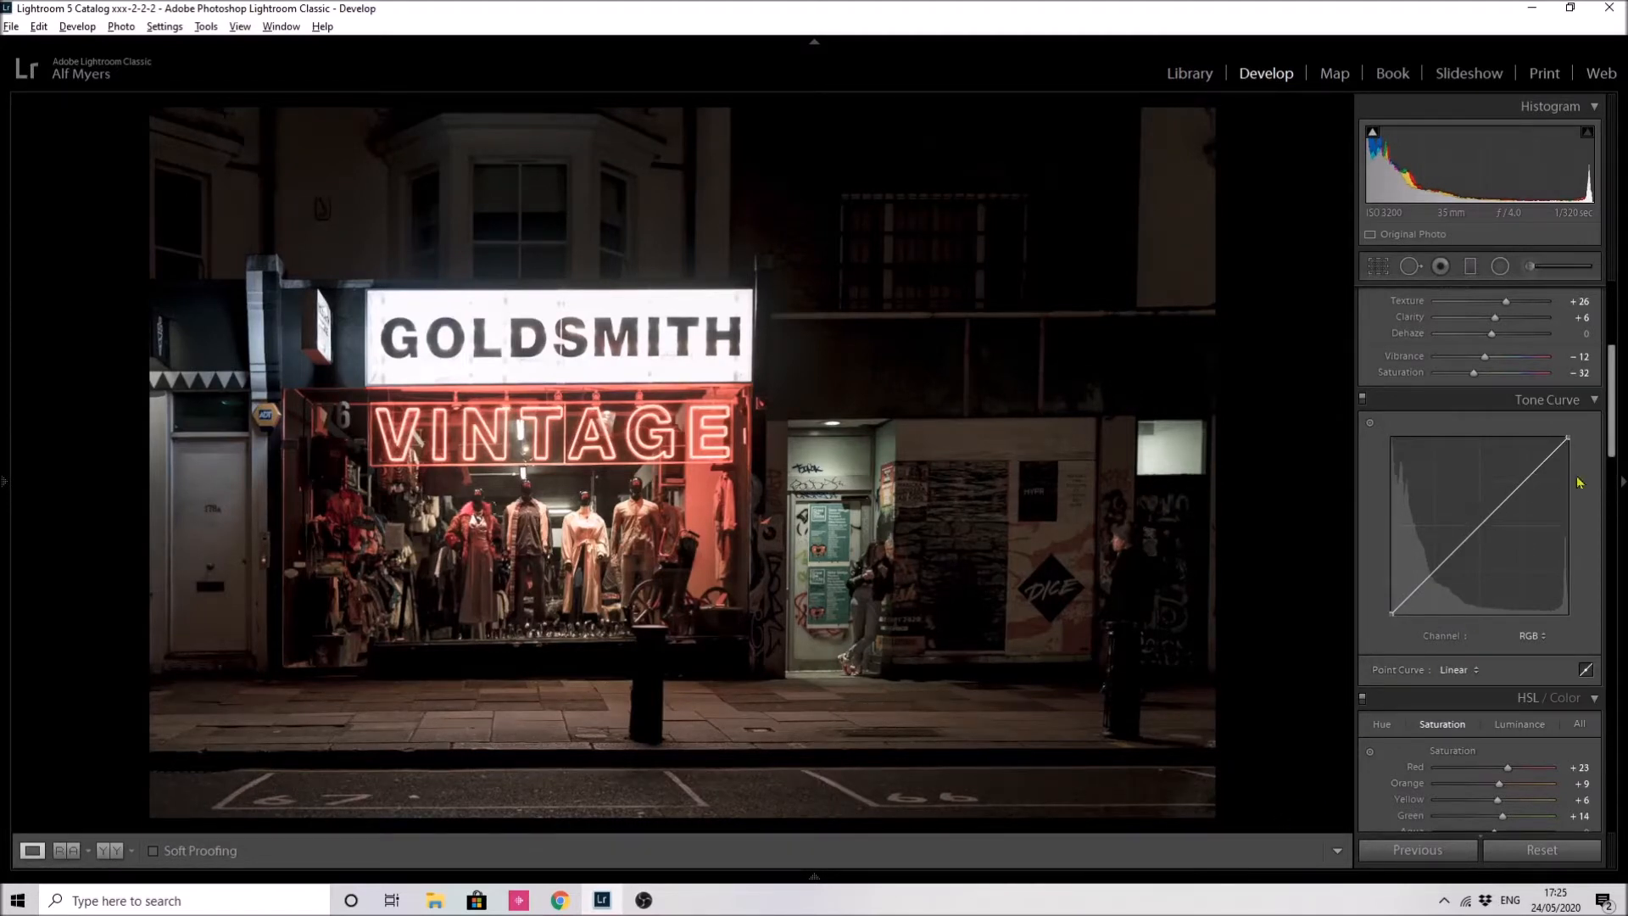
Add midtone, shadow and highlight anchor points along the diagonal of the RGB tone curve
drag(1615, 433, 1621, 339)
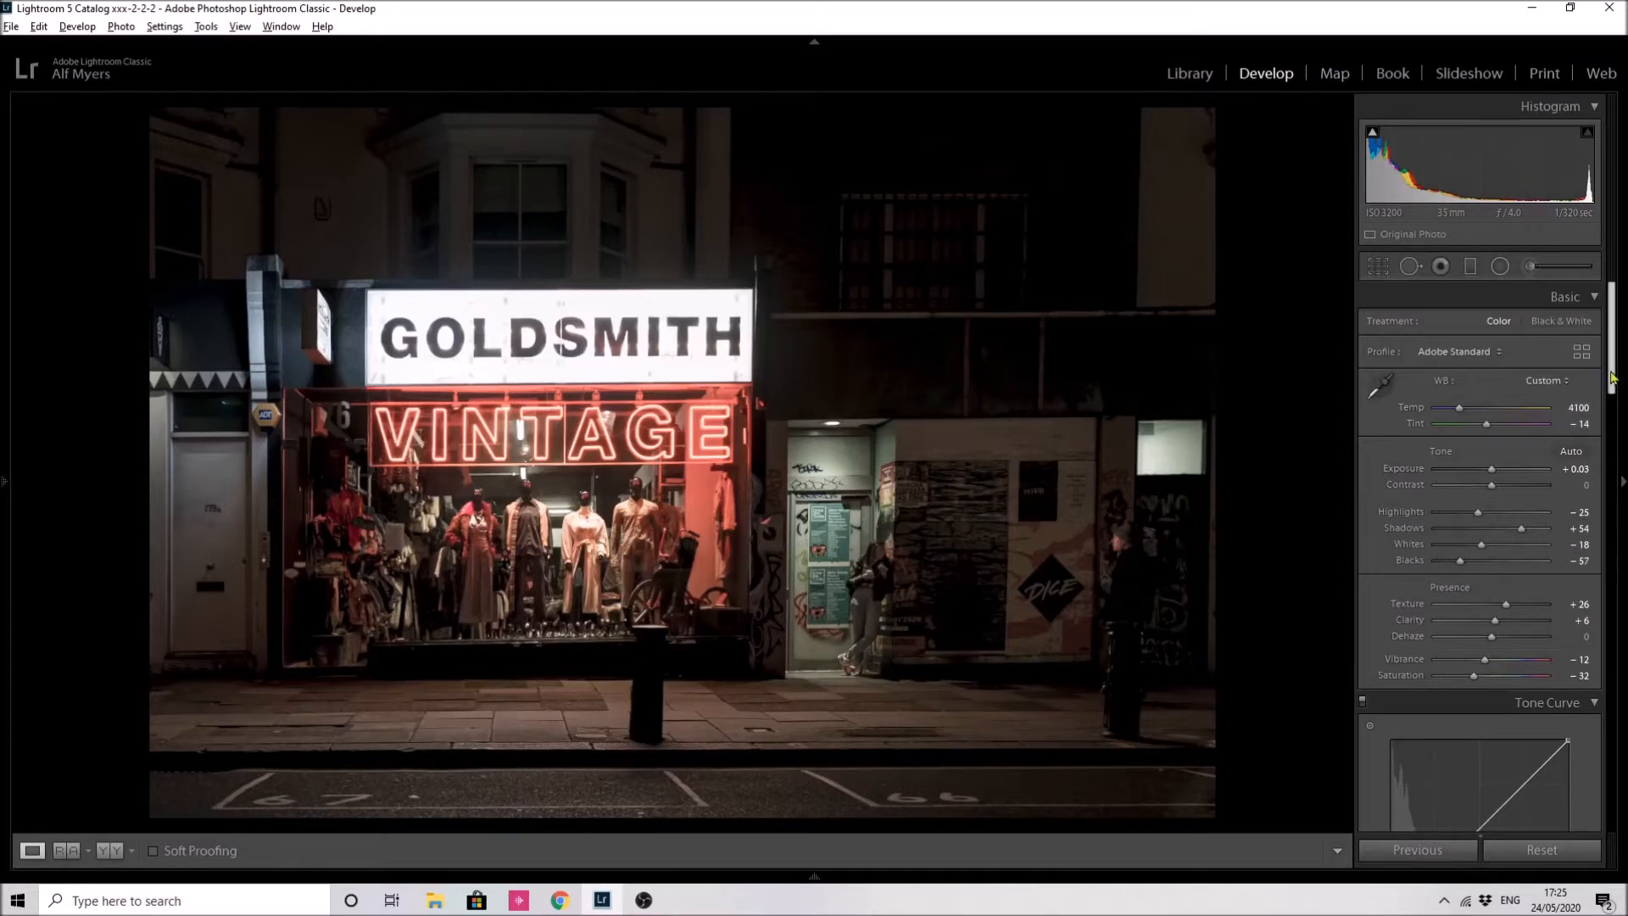
mouse_move(1612, 378)
mouse_down()
mouse_move(1612, 434)
mouse_move(1612, 373)
mouse_up()
drag(1613, 372, 1616, 453)
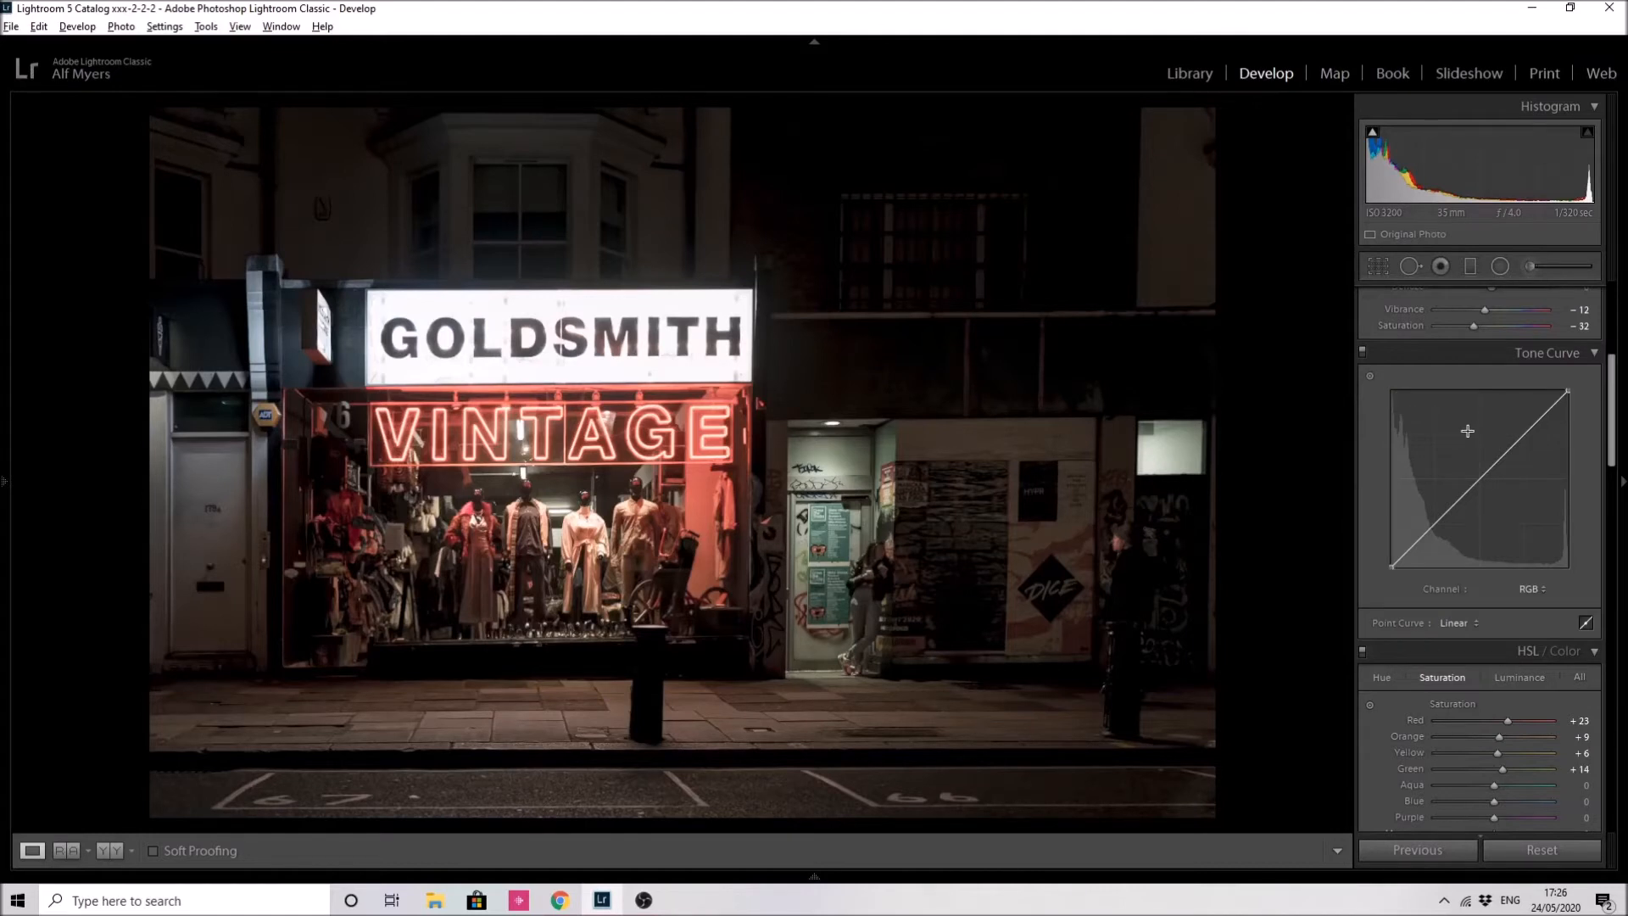
key(alt)
click(1479, 480)
key(alt)
click(1429, 531)
click(1531, 430)
Shape a gentle S-curve by lowering the shadow point and raising the highlight point slightly
drag(1430, 530, 1430, 539)
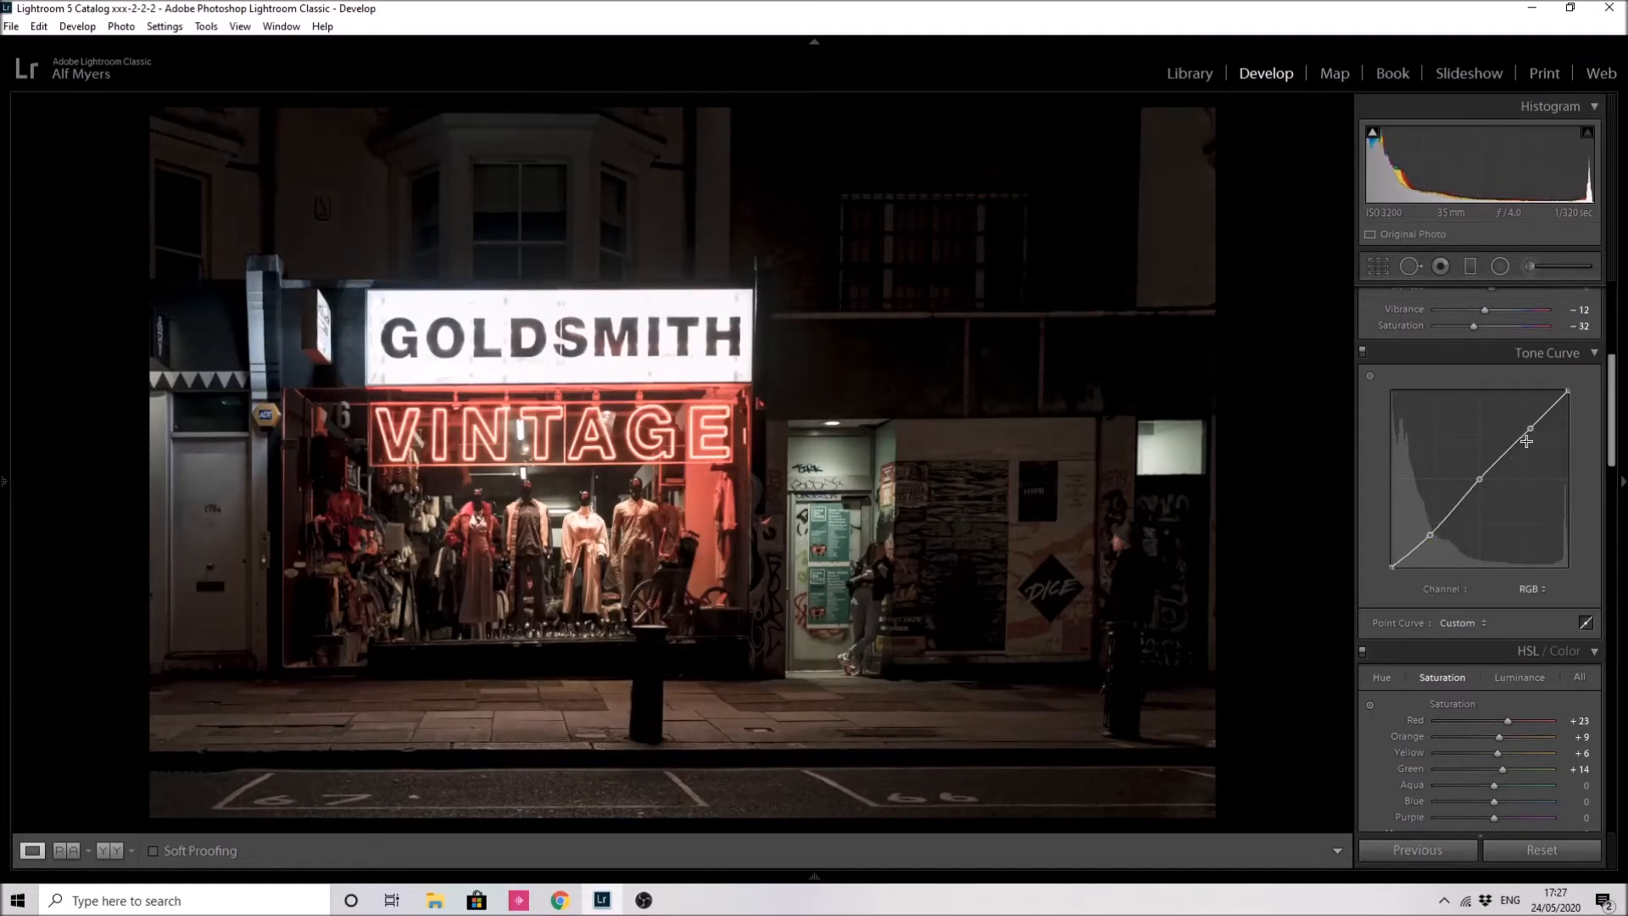
click(1532, 429)
drag(1532, 430, 1530, 424)
Compare the photo with and without the tone curve adjustment
click(1363, 353)
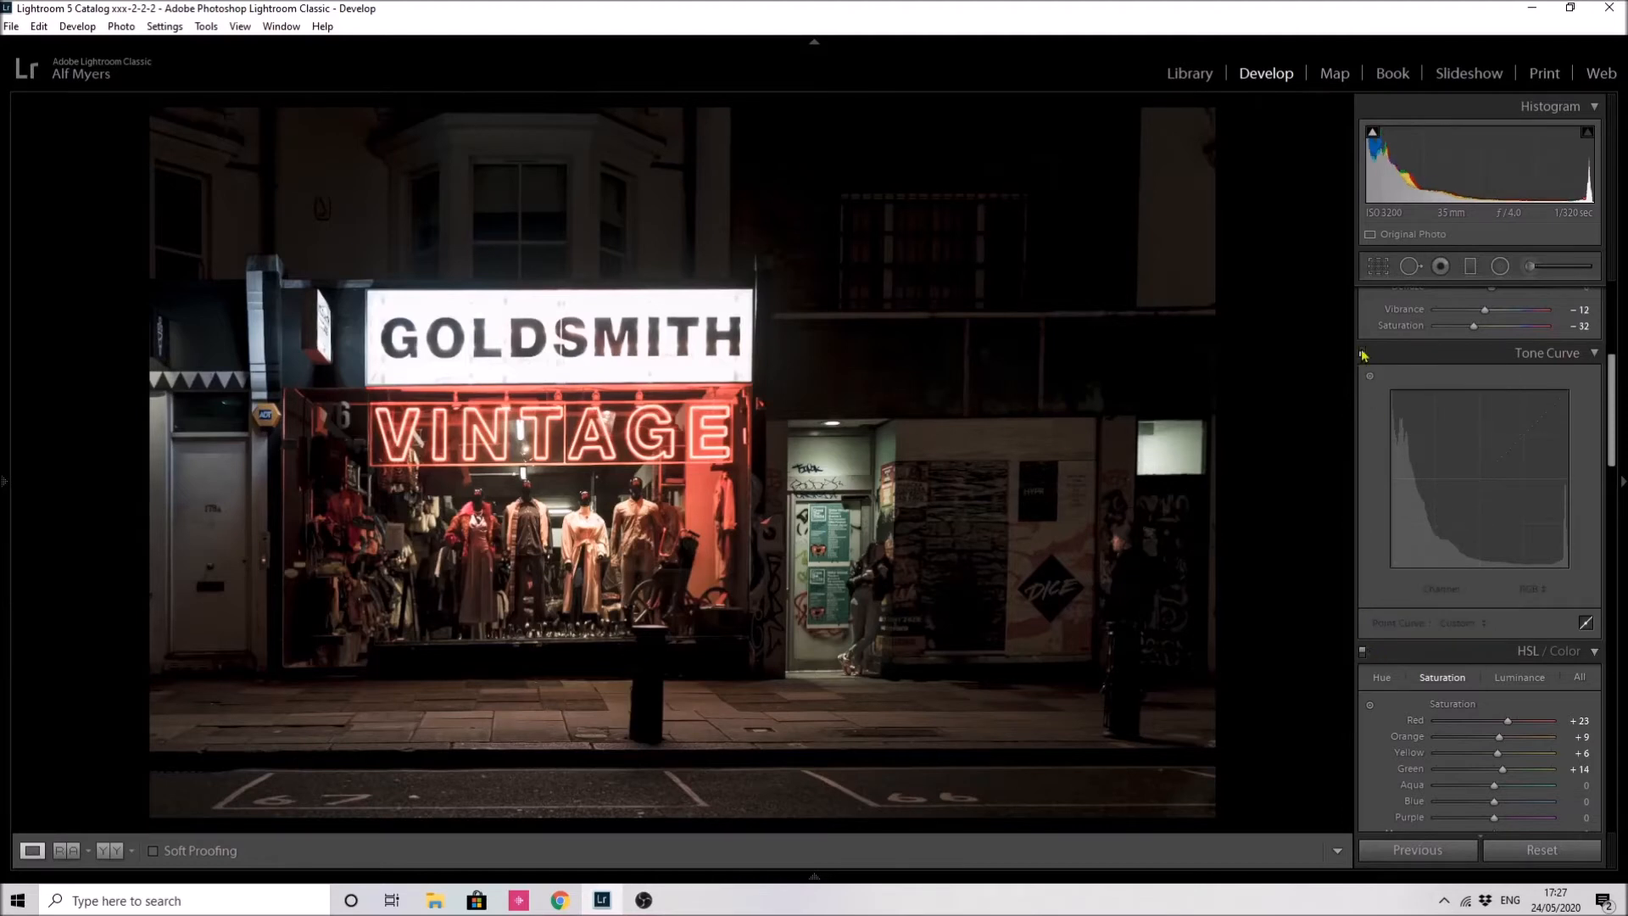
click(1363, 353)
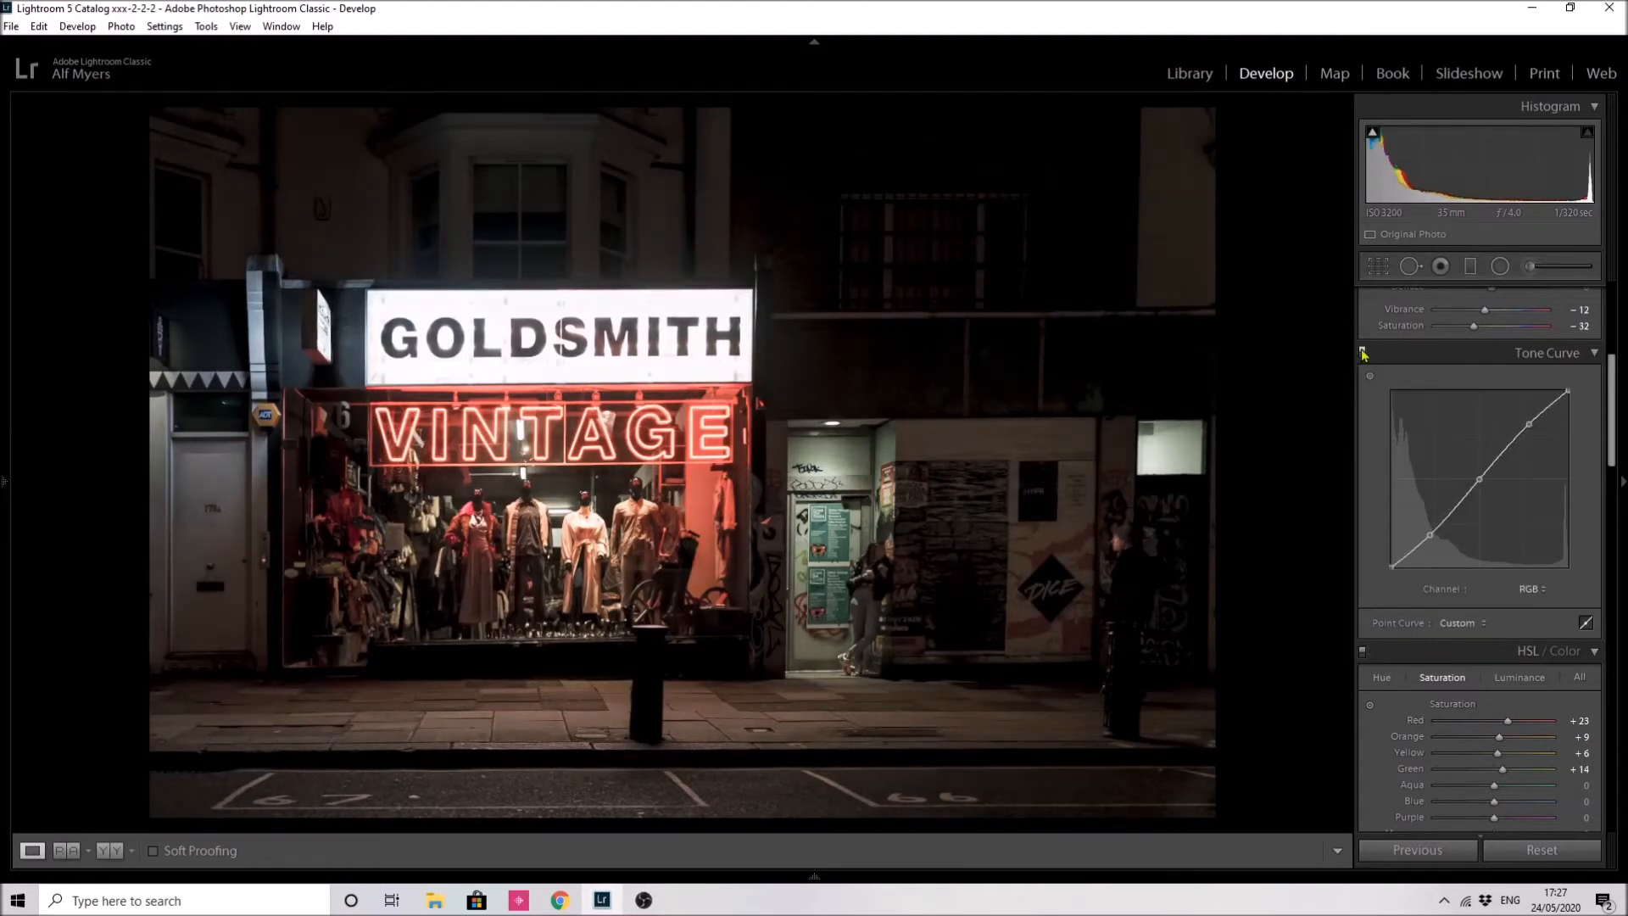
click(1363, 353)
click(1362, 353)
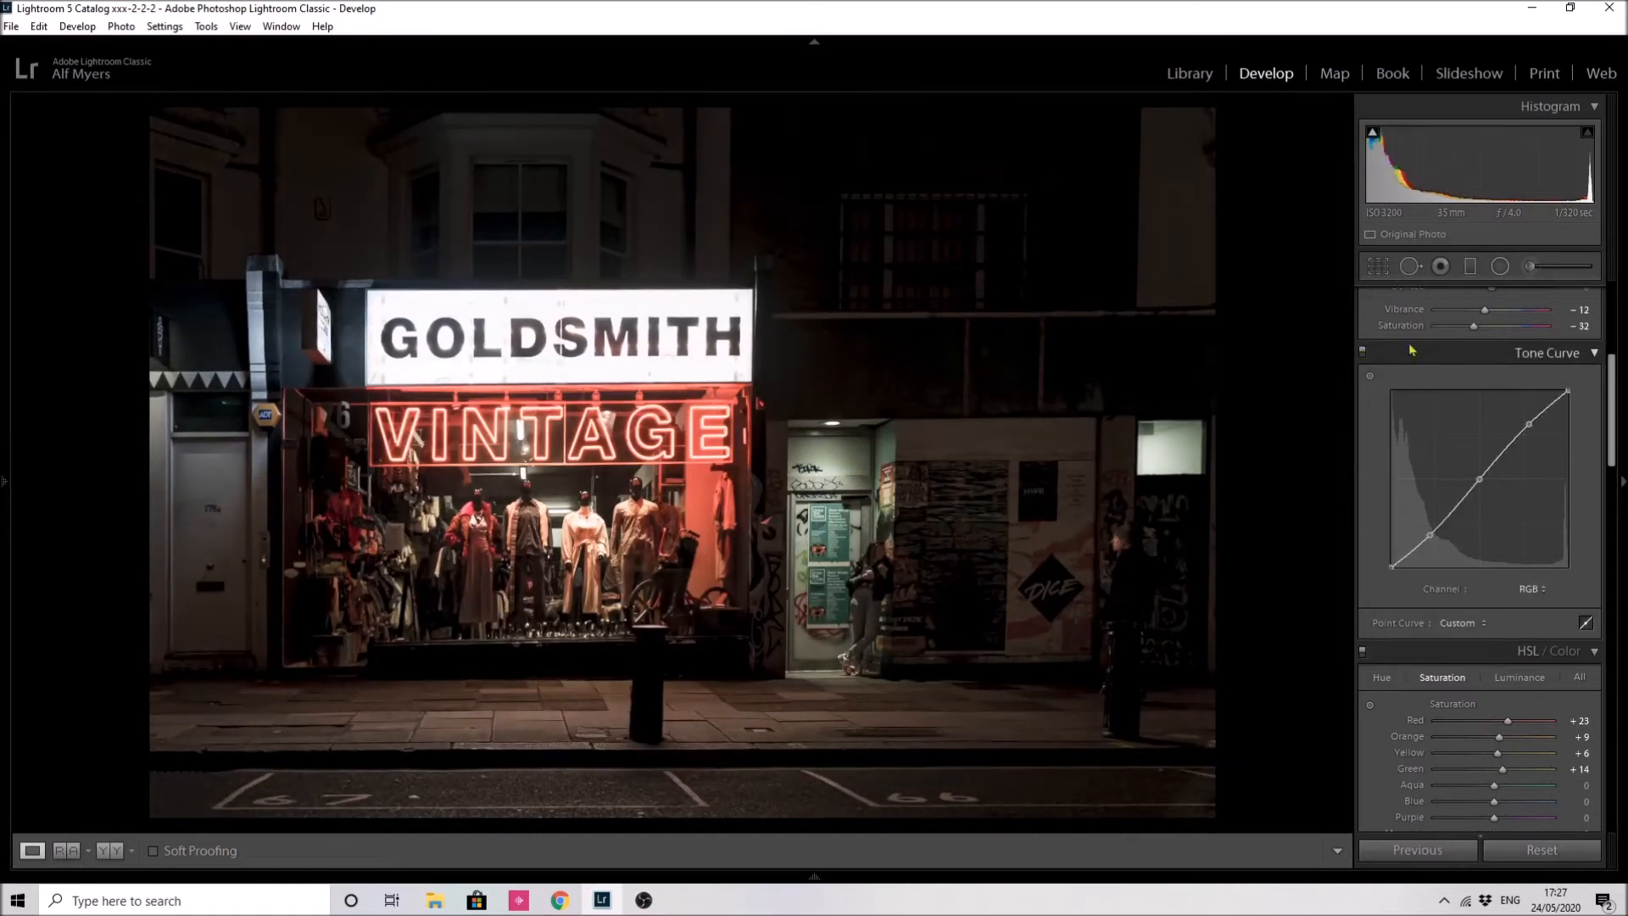
Darken the deep shadows by targeting the dark upper wall in the photo, lowering the 8.7% curve point to 2.4%
click(1371, 378)
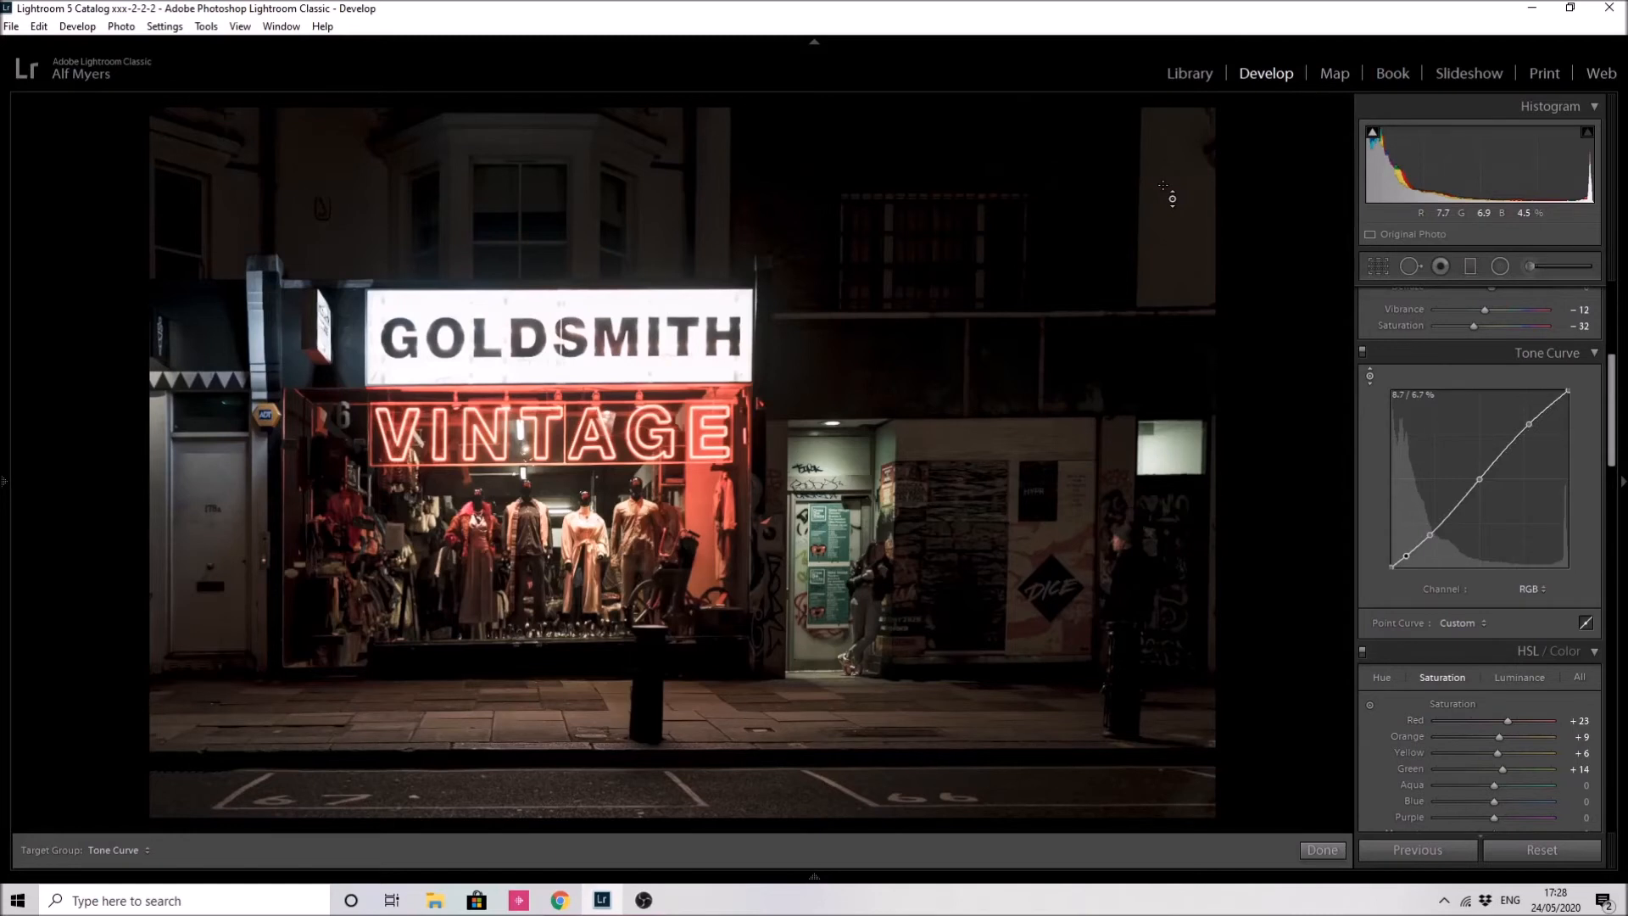
key(Down)
key(Down)
key(Down)
key(Down)
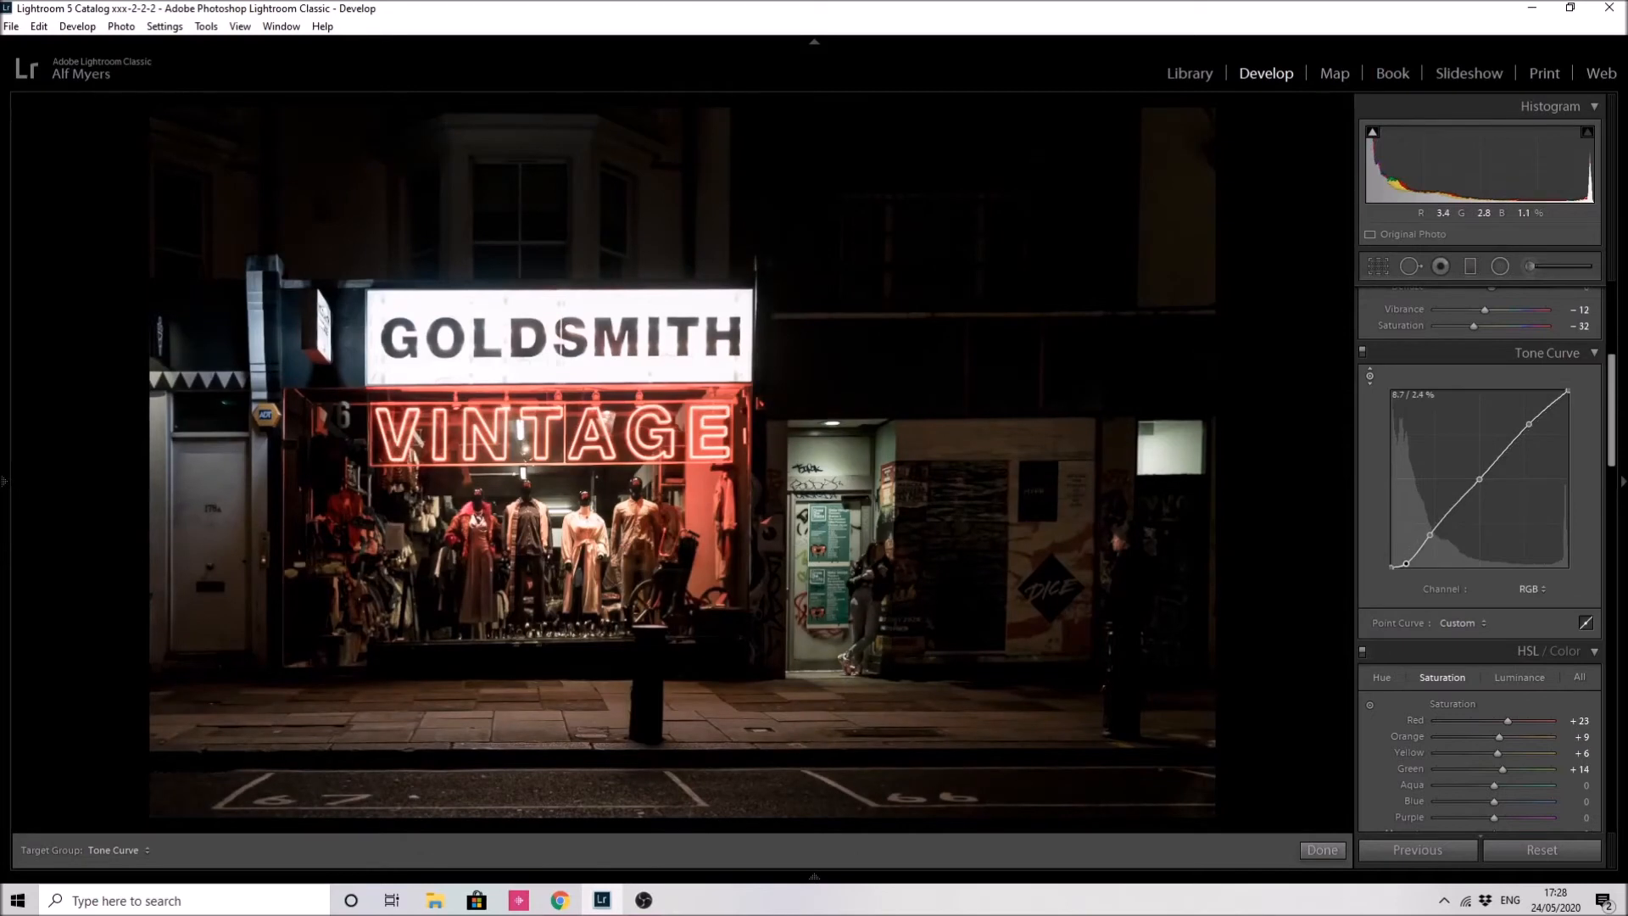
Lift the lower midtones with the targeted tone curve adjustment and smooth the curve by lowering the point just below the midtone anchor
key(Up)
key(Up)
key(Up)
key(Up)
key(Up)
key(Up)
key(Up)
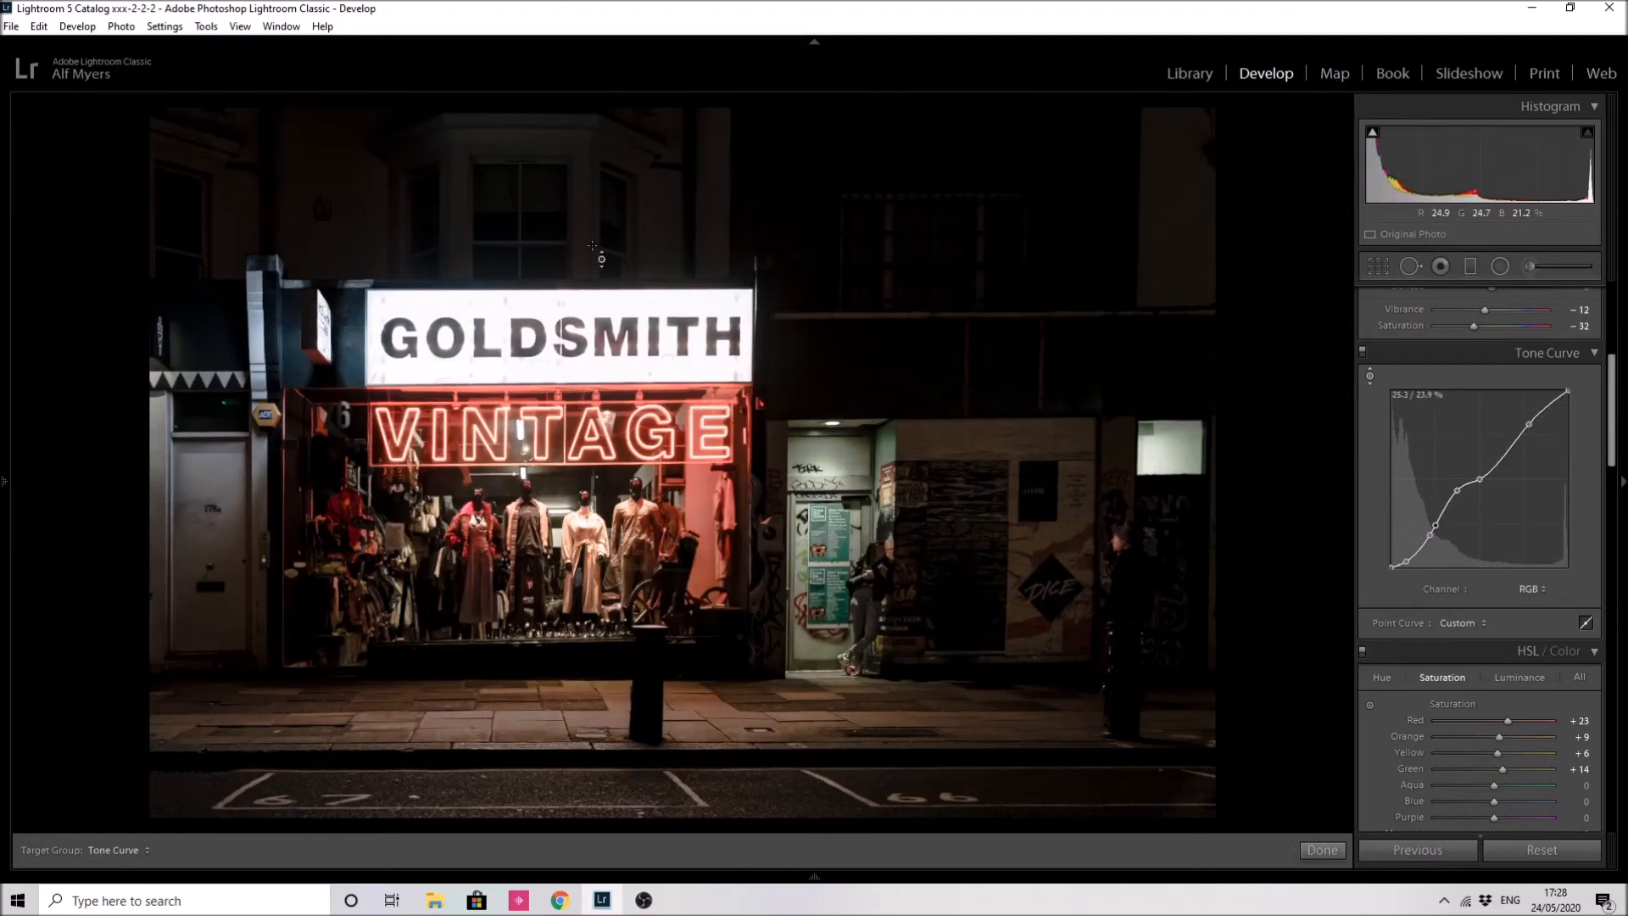
click(1459, 491)
drag(1460, 492, 1450, 503)
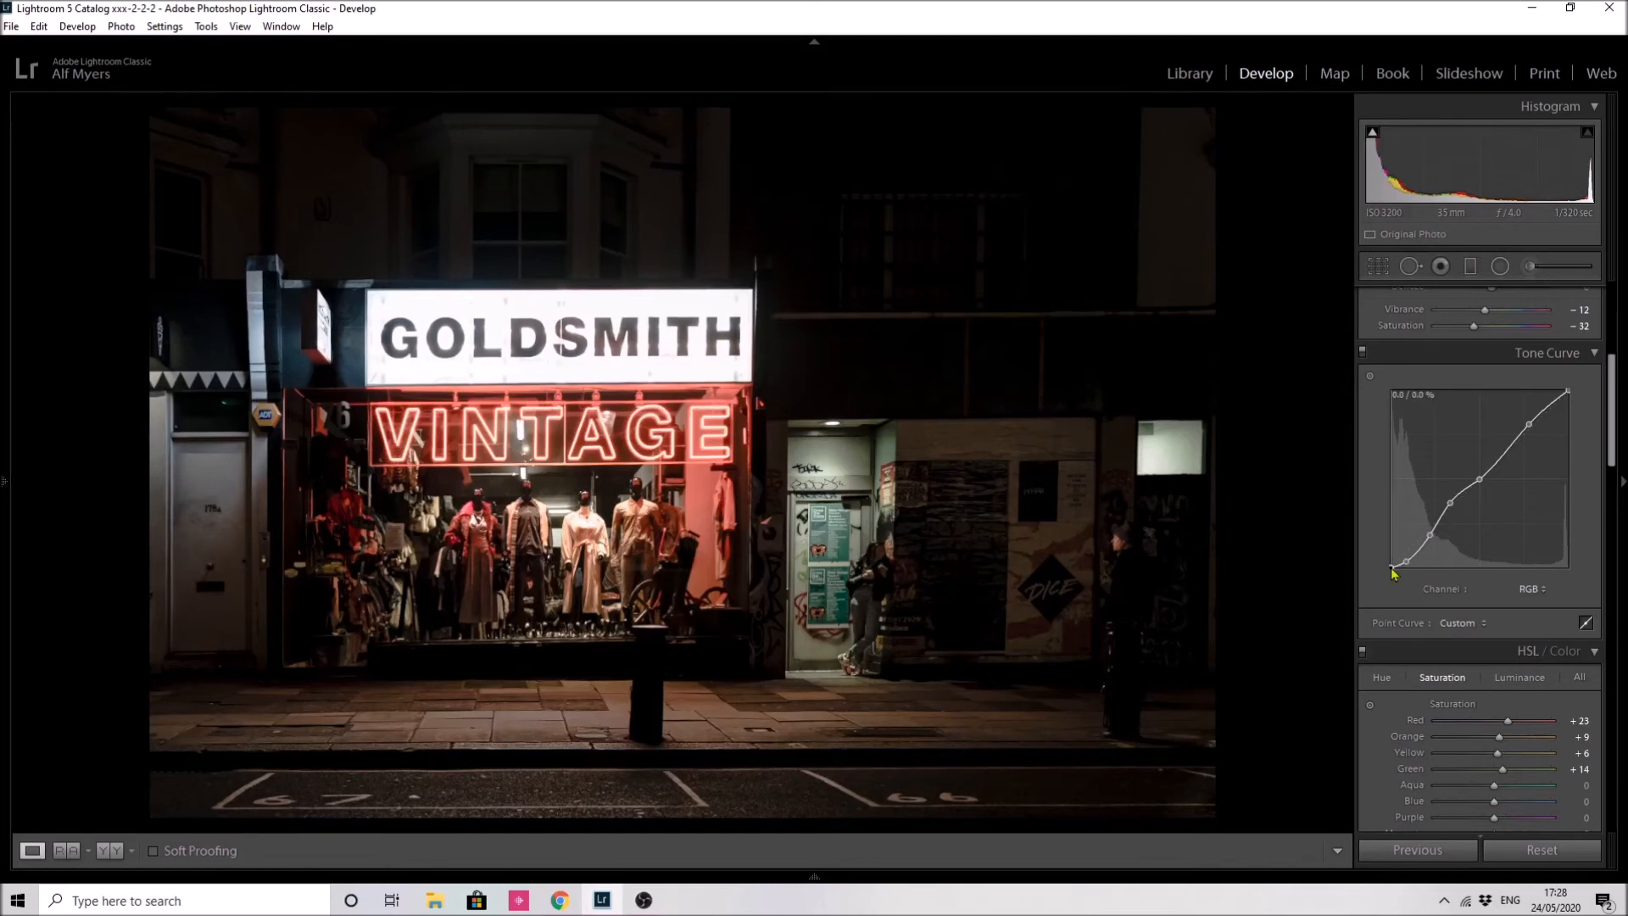
Try lifting the black point of the RGB curve to about 2%, and return it to 0%
drag(1394, 575, 1394, 574)
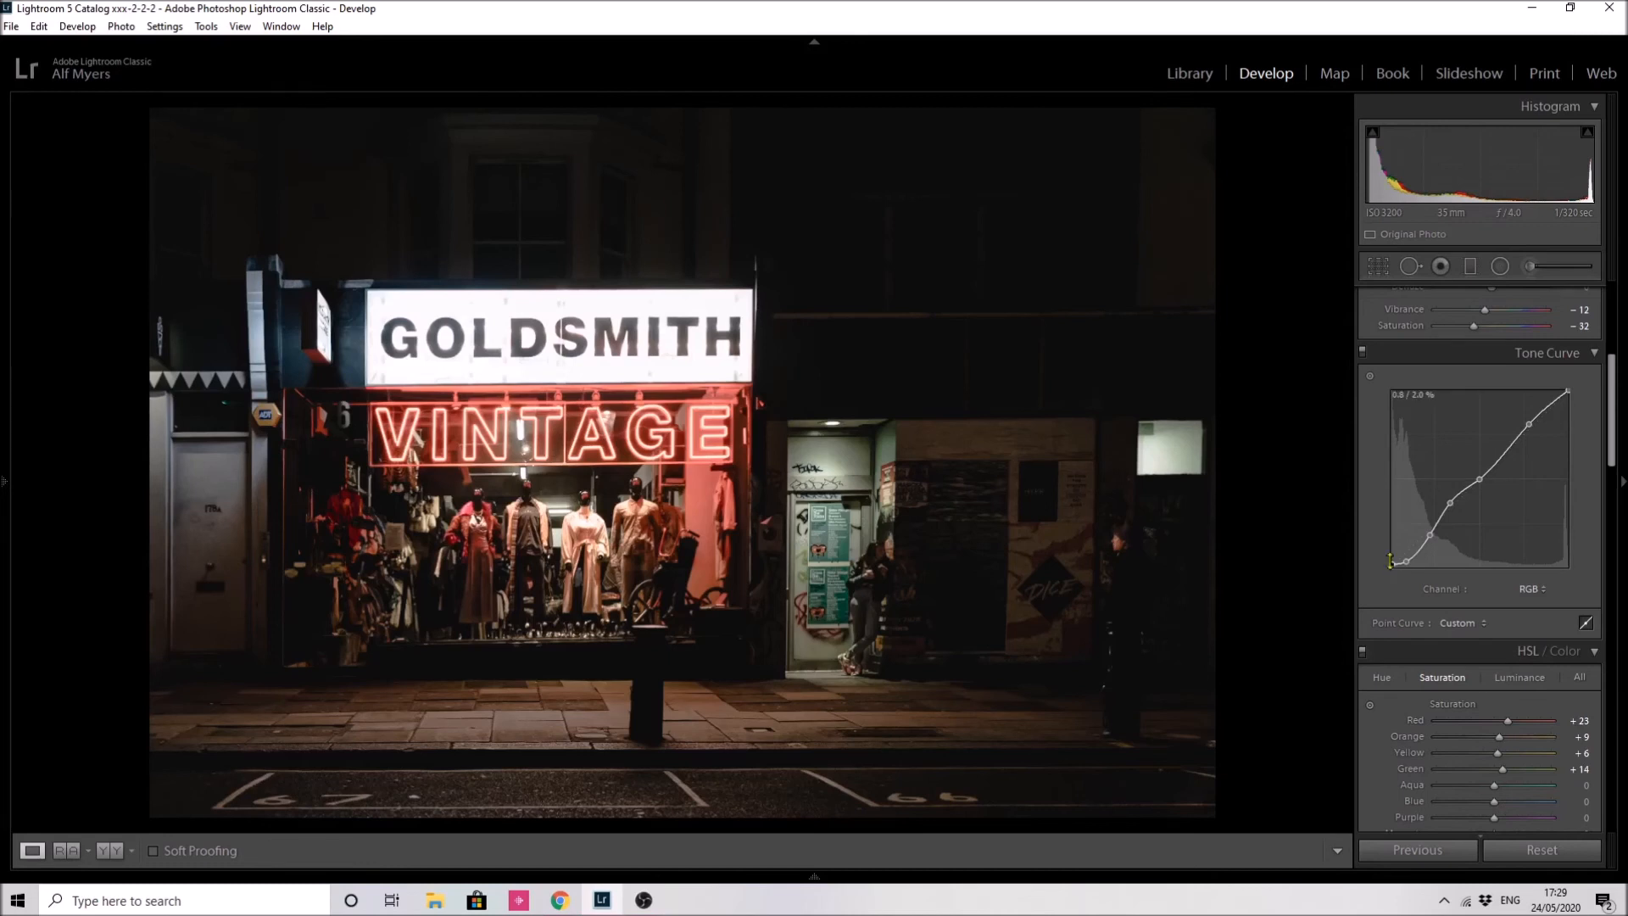
drag(1393, 565, 1393, 576)
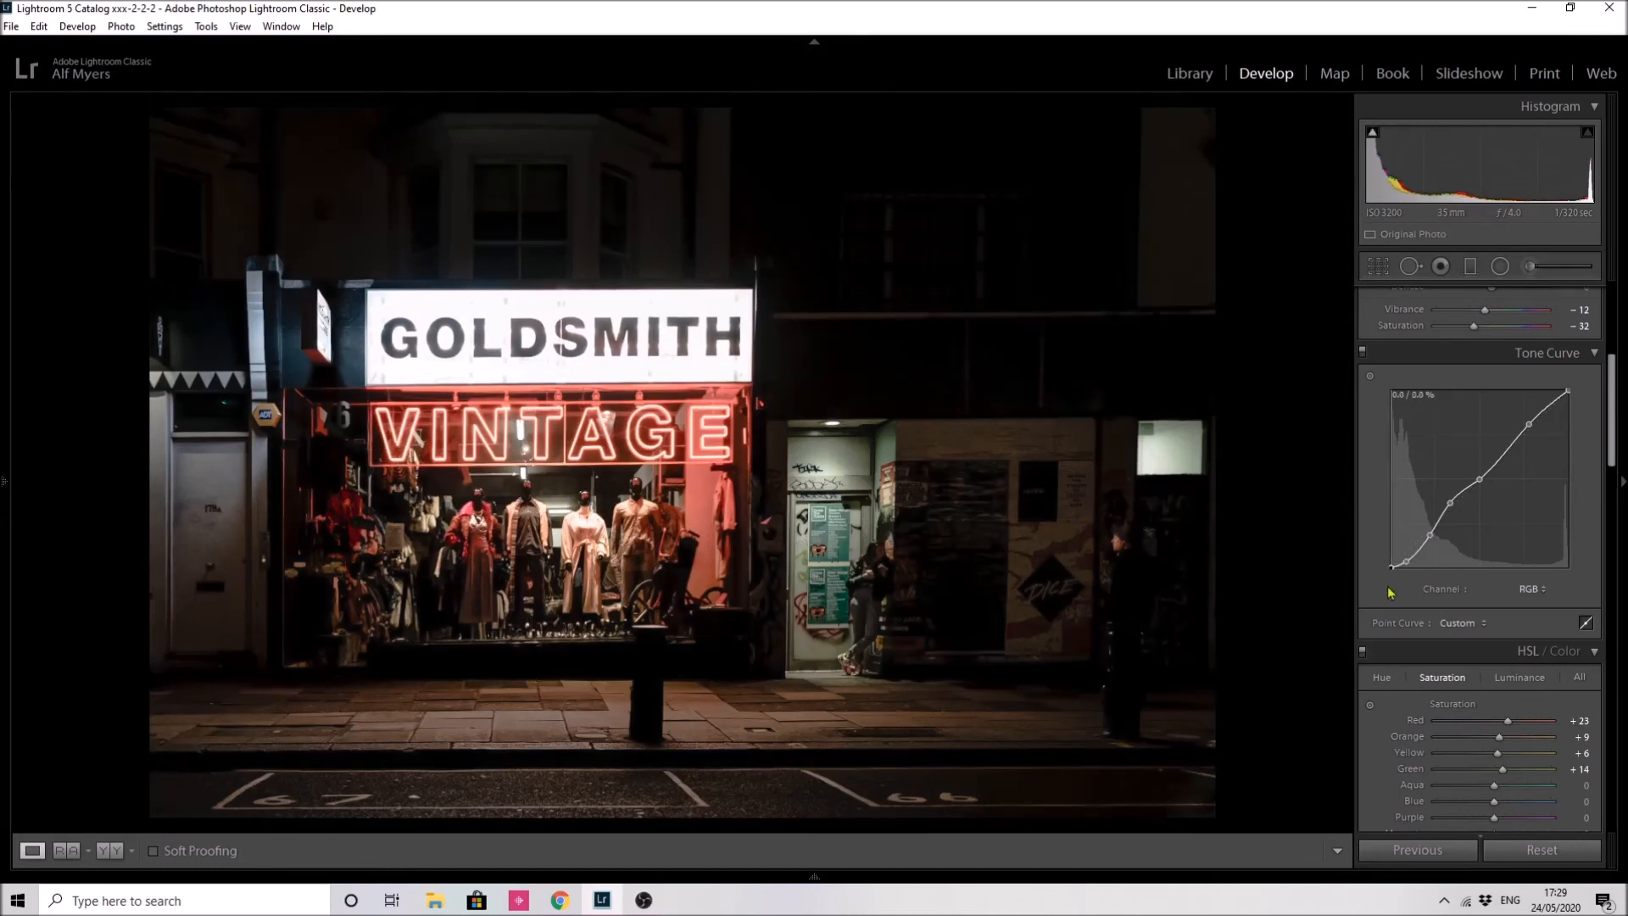